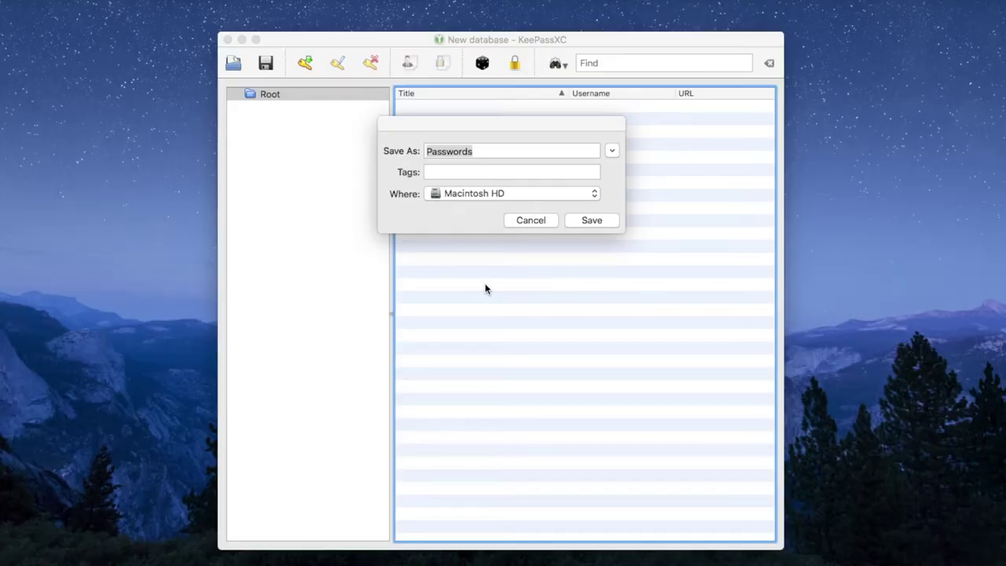
- Save the new database as 'Family Pictures.kdbx' in the Desktop folder
click(442, 151)
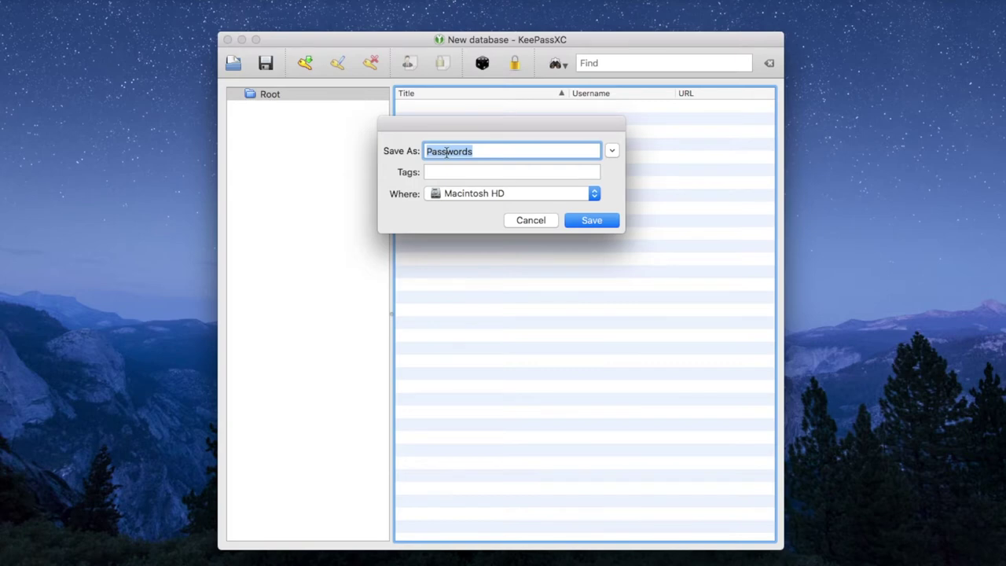
text(Flowers)
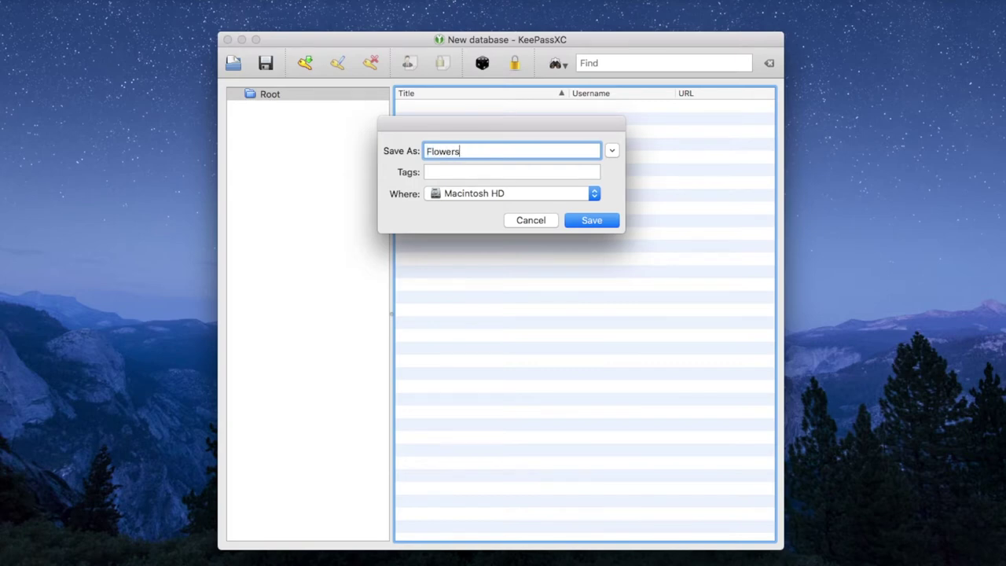
key(BackSpace)
key(BackSpace)
key(BackSpace)
key(BackSpace)
key(BackSpace)
key(BackSpace)
text(Family Pictur)
key(super+d)
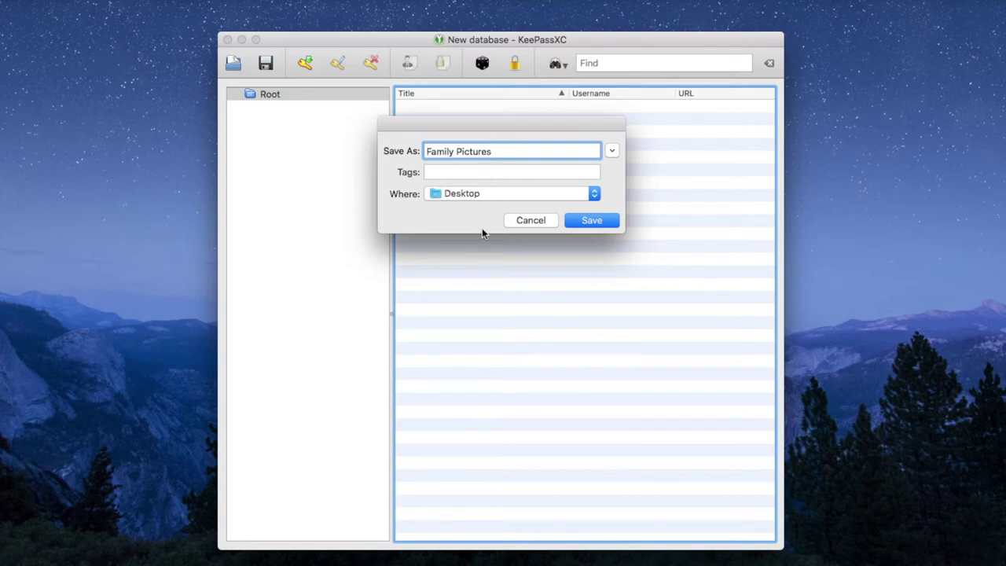
click(591, 221)
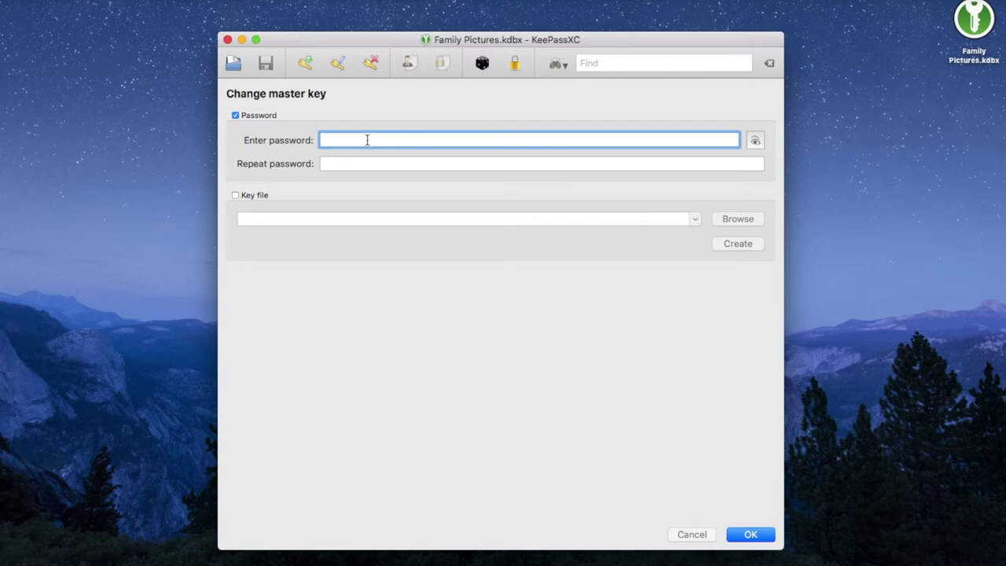
- Enter and repeat the master password for Family Pictures.kdbx, then confirm it
text(•••••••••••••••••••••••)
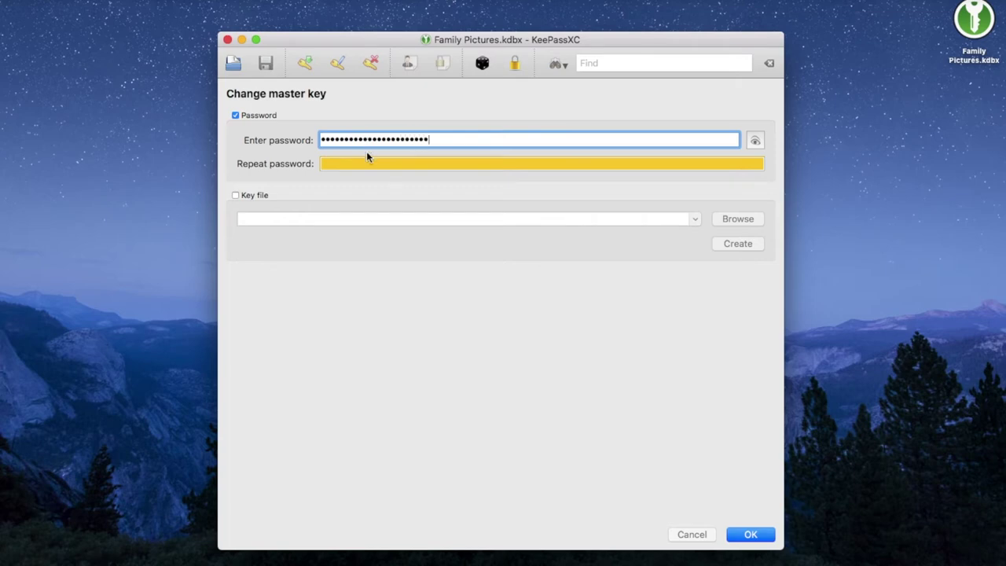
click(367, 164)
text(••••••••••)
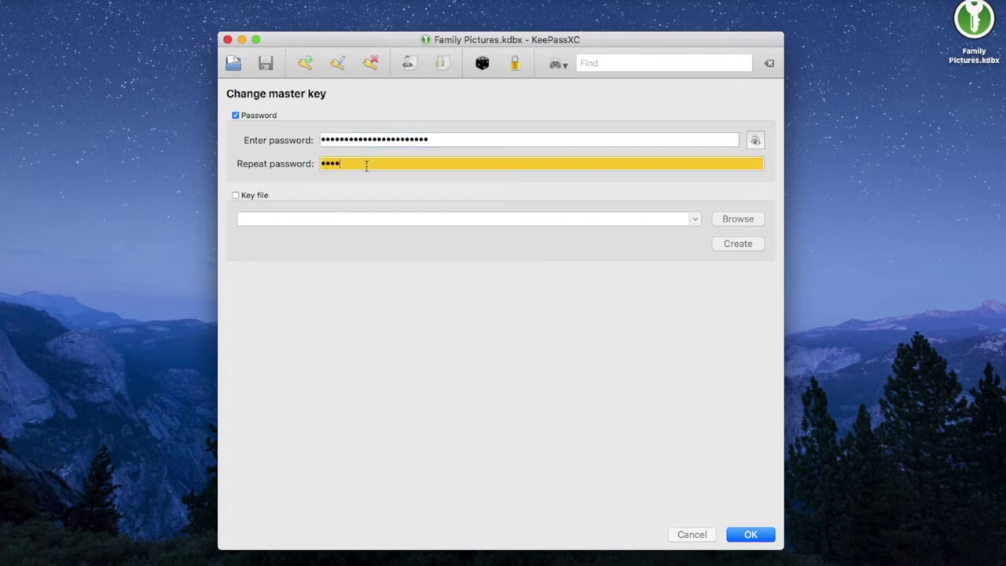
text(•••••••••••••)
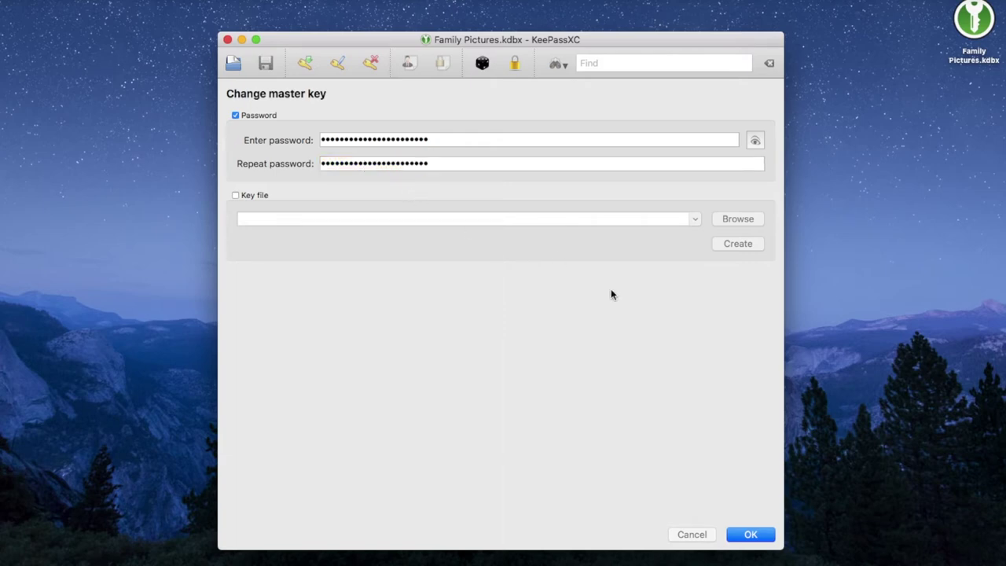
click(750, 534)
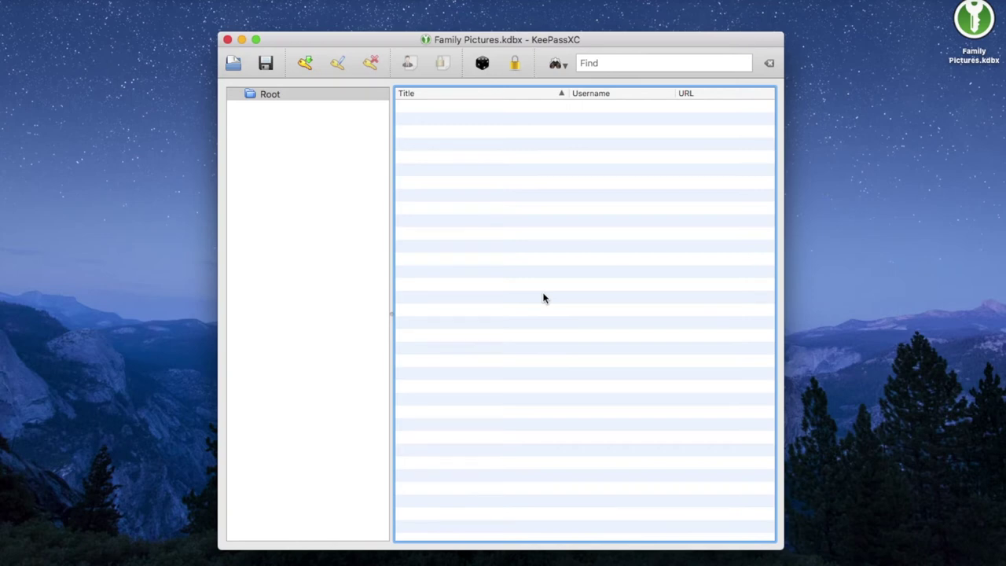
- Add an entry titled 'My gmail account' with the Gmail address as its username
click(305, 64)
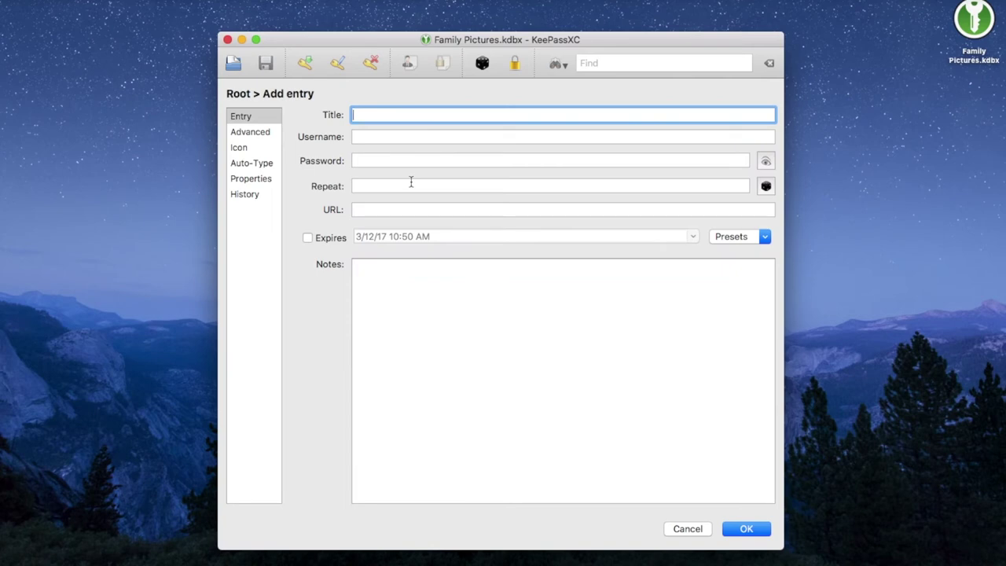
text(My gmail account)
click(403, 139)
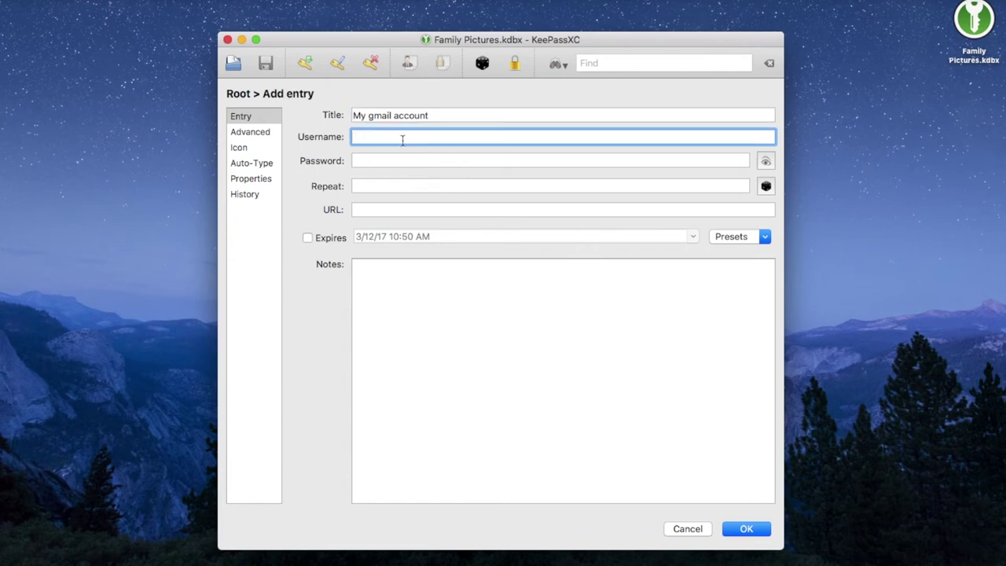
text(myname@gmail.com)
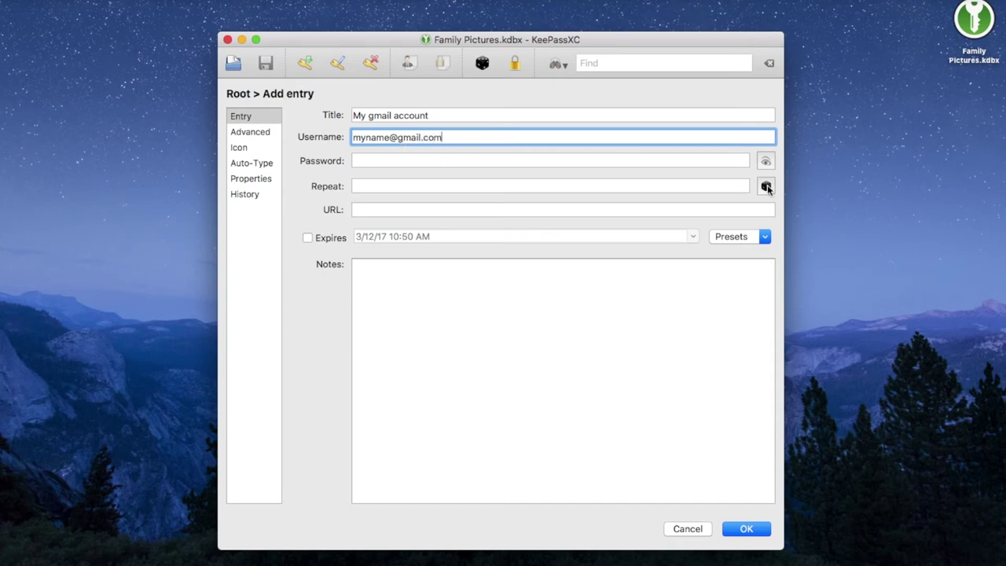
click(765, 185)
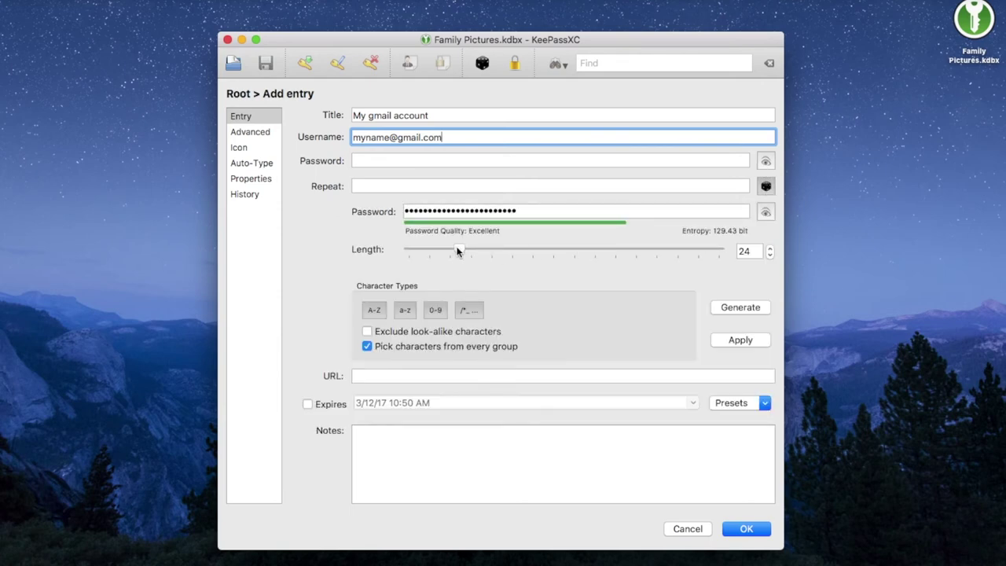
- Generate a 33-character password with adjusted character types, apply it, and save the gmail entry
drag(458, 250, 481, 249)
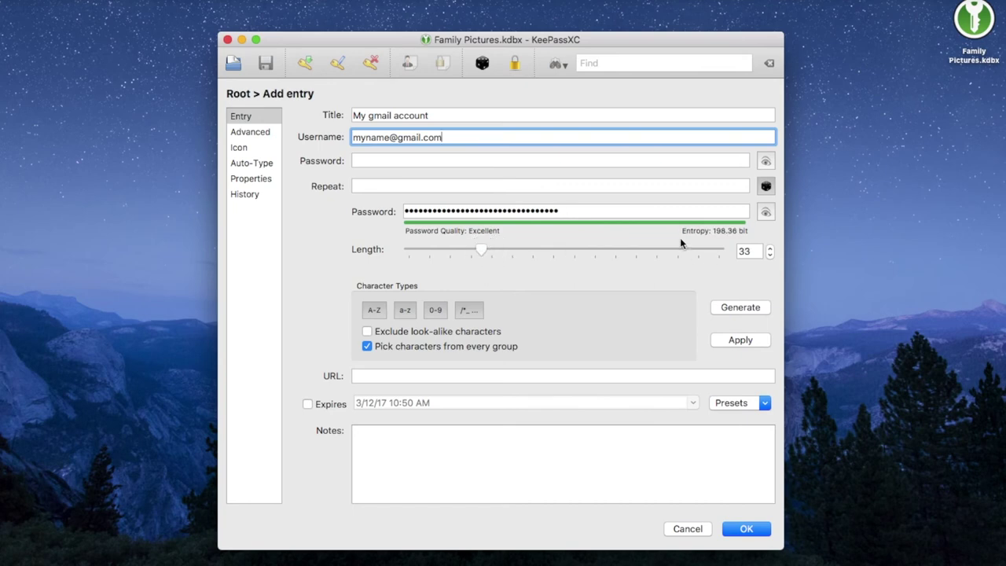
click(375, 309)
click(406, 311)
click(440, 309)
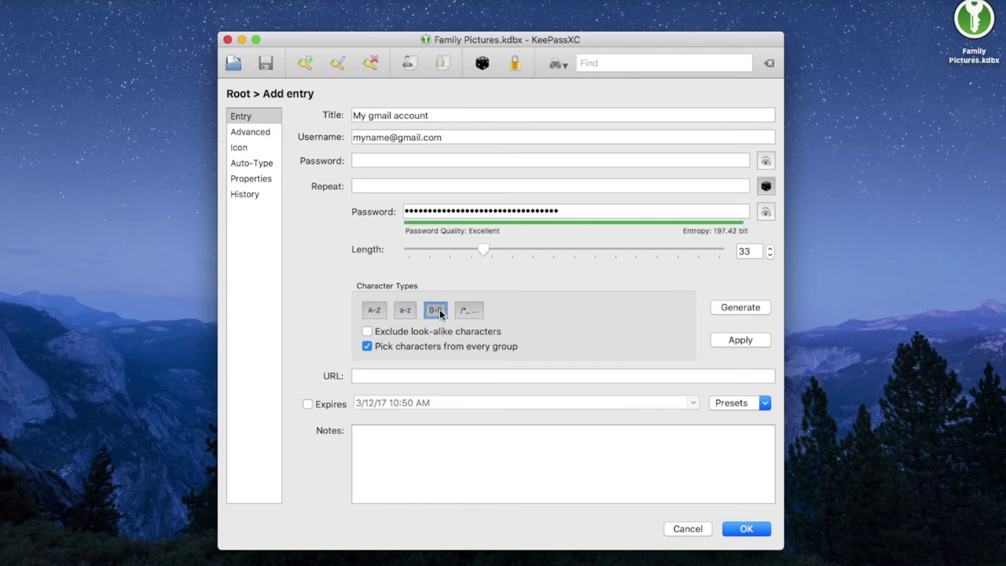
click(468, 309)
click(737, 344)
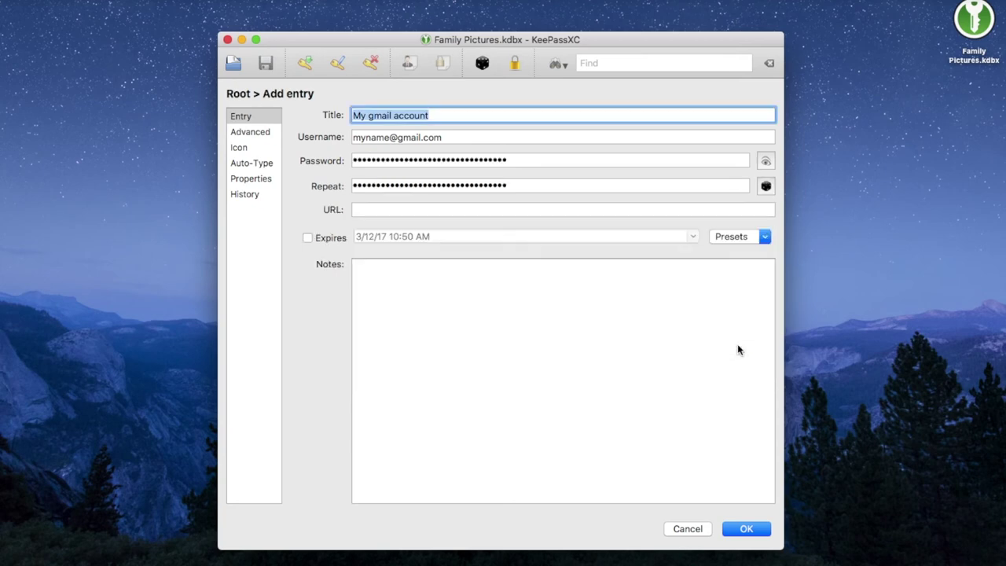
click(745, 529)
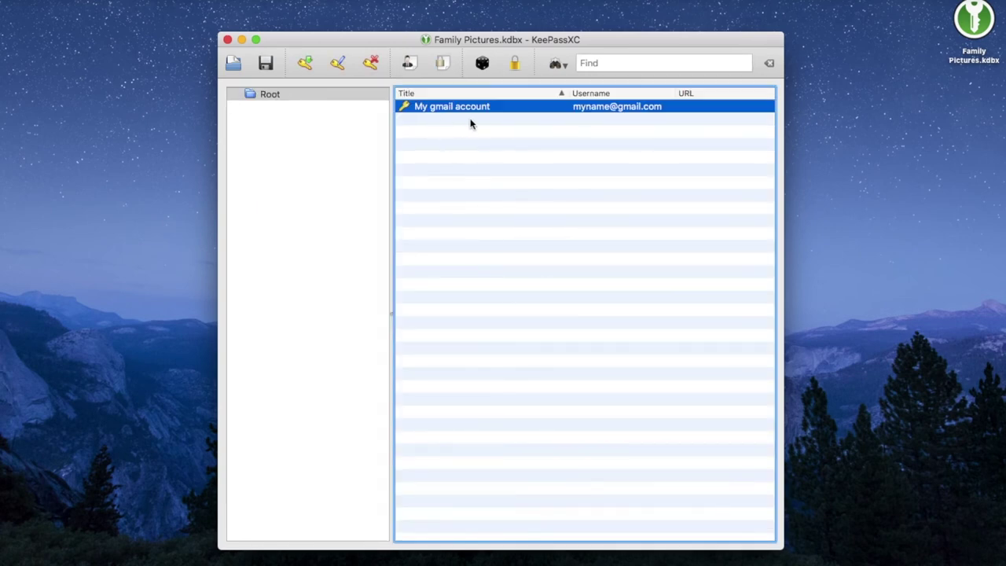
- Start a 'my bank account' entry, then discard the unfinished draft
click(305, 63)
text(my bank account)
click(579, 135)
text(m)
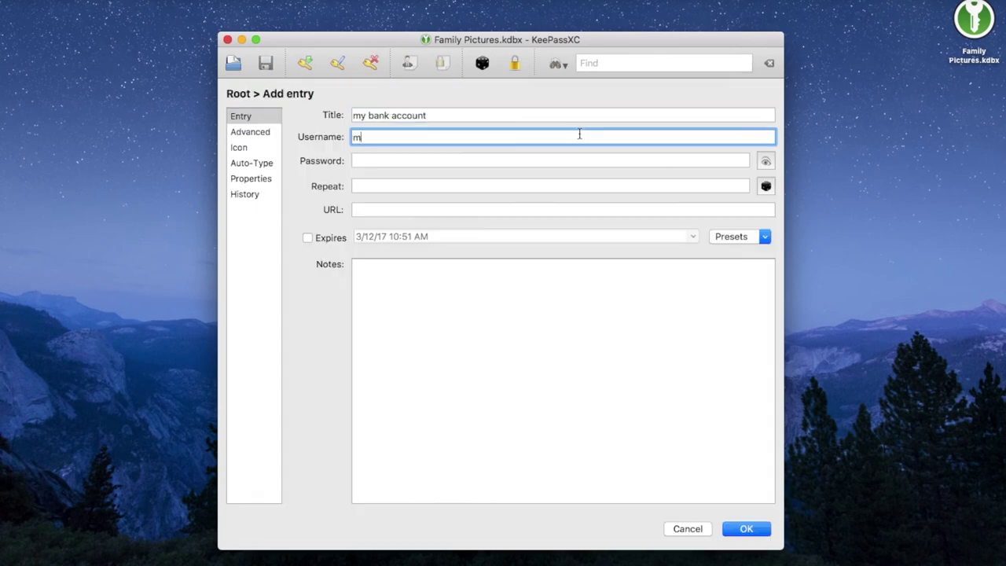
text(y name)
click(766, 185)
click(687, 529)
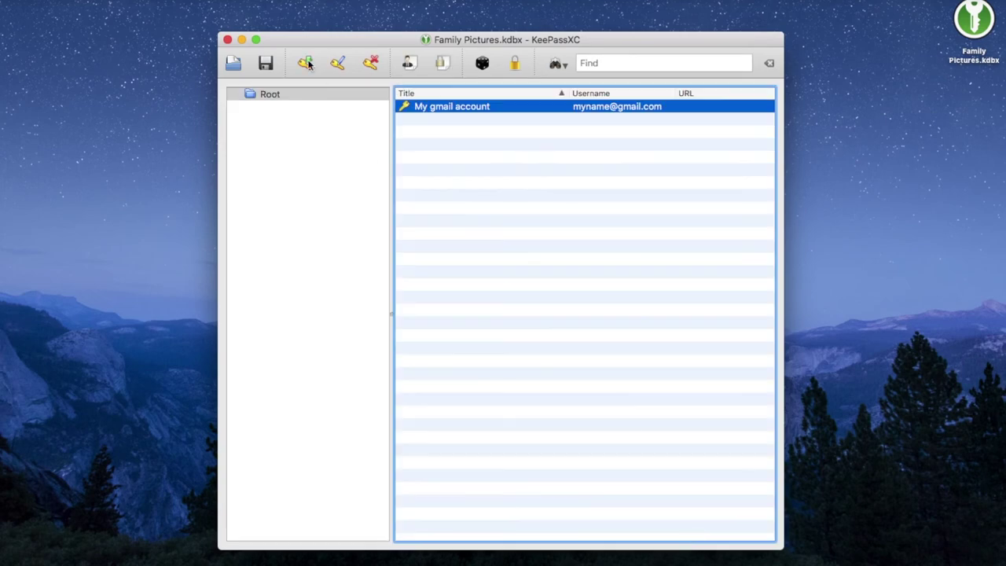
- Create and save the 'my bank account' entry with its username and a four-digit password
click(305, 63)
text(my bank account)
click(420, 135)
text(name)
click(456, 160)
text(1234)
click(468, 185)
text(1234)
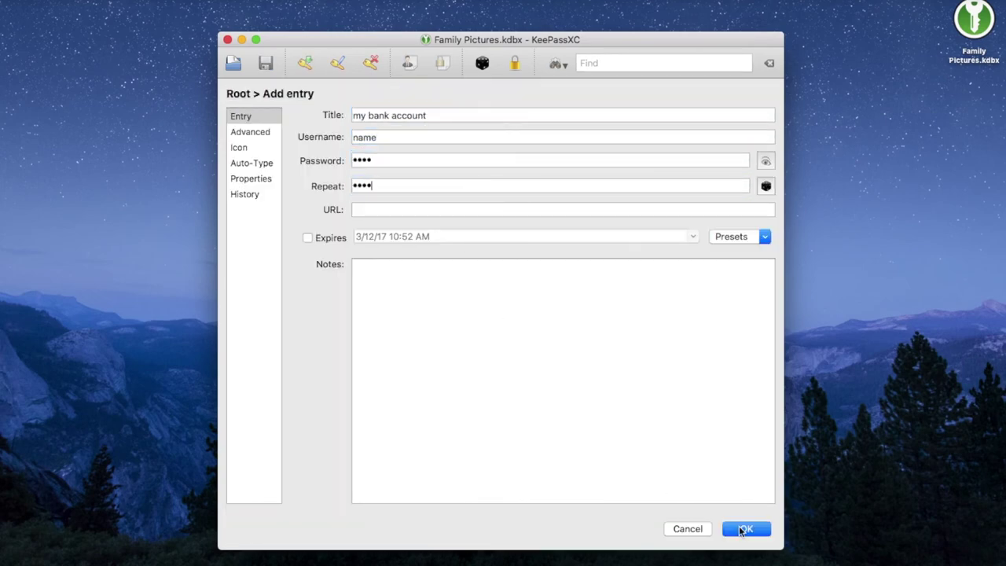
click(742, 529)
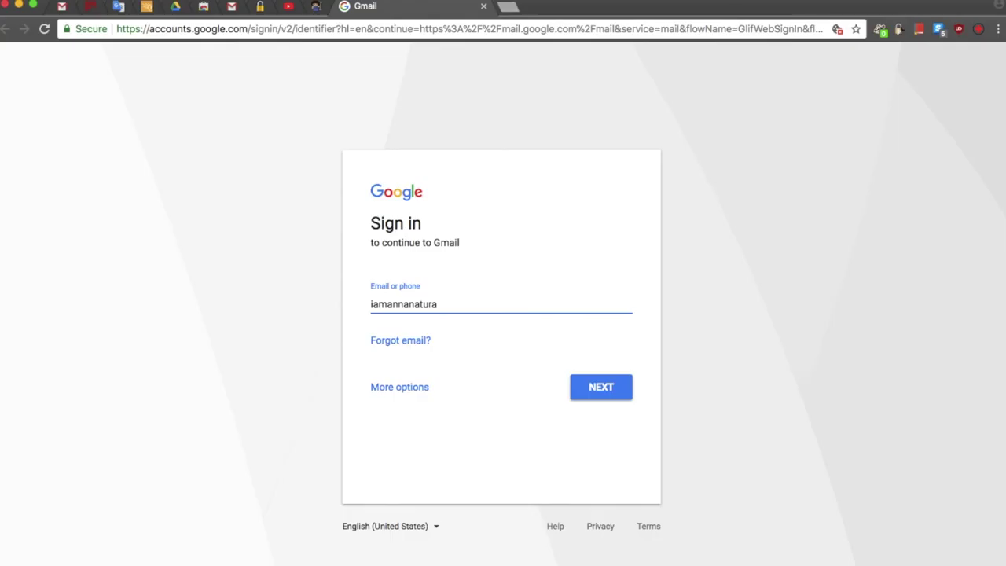
key(Return)
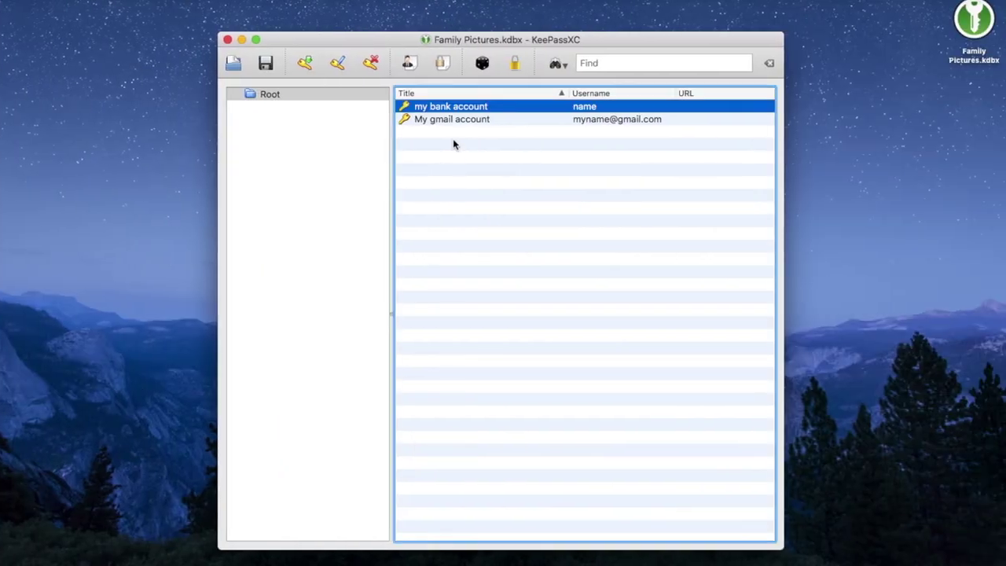
- Copy the My gmail account password to the clipboard and switch to the Google sign-in page
click(462, 119)
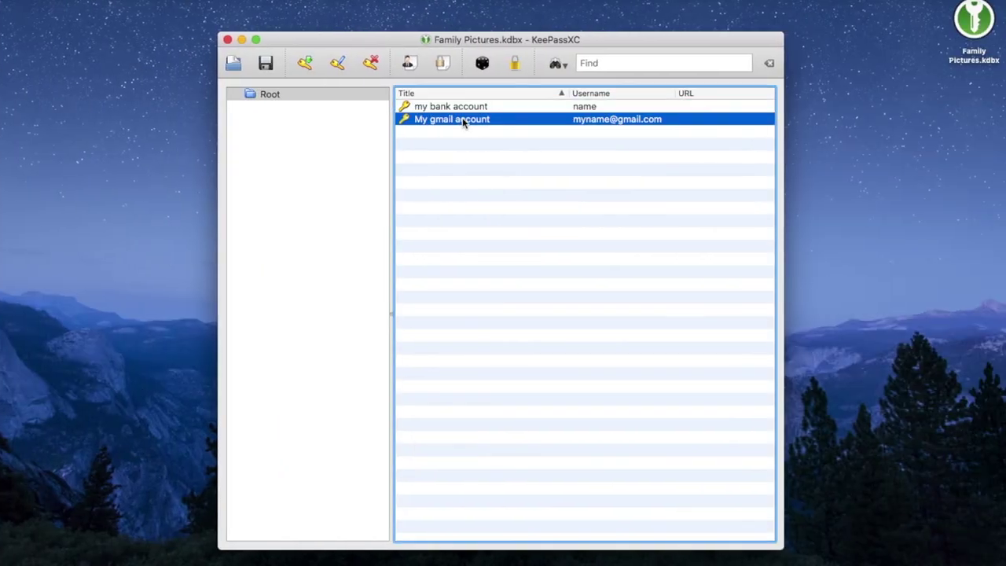
click(443, 69)
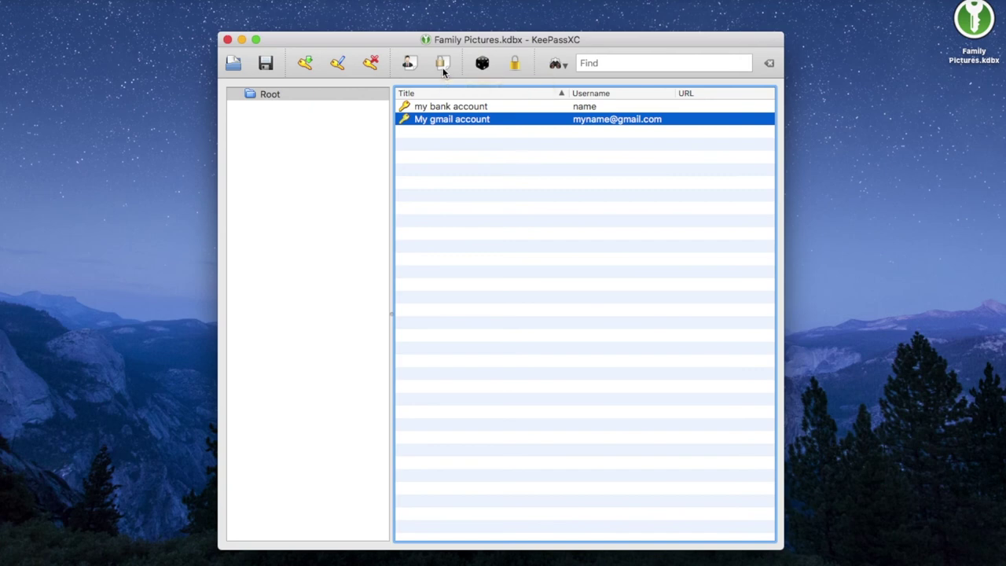
right_click(451, 118)
mouse_move(485, 149)
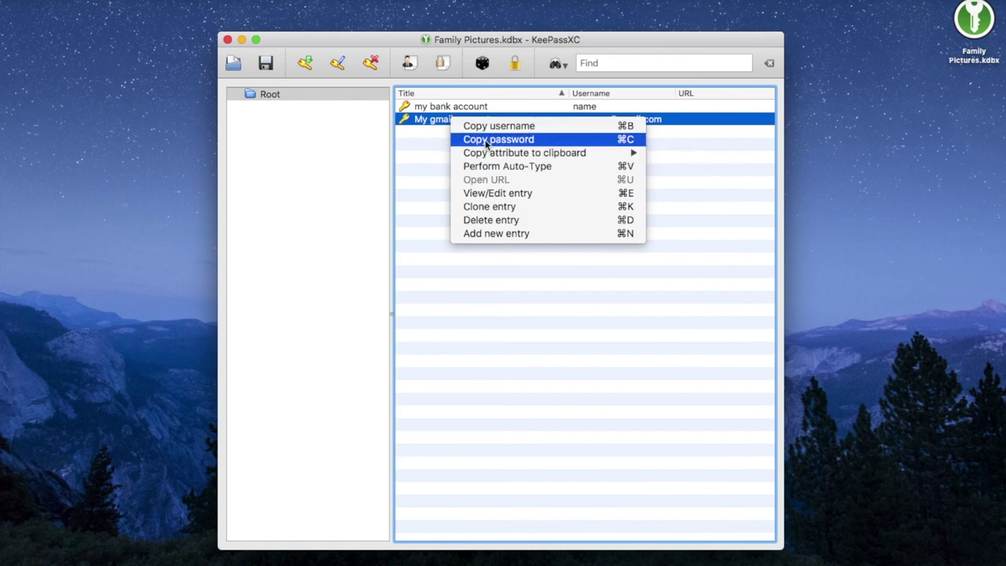
click(431, 148)
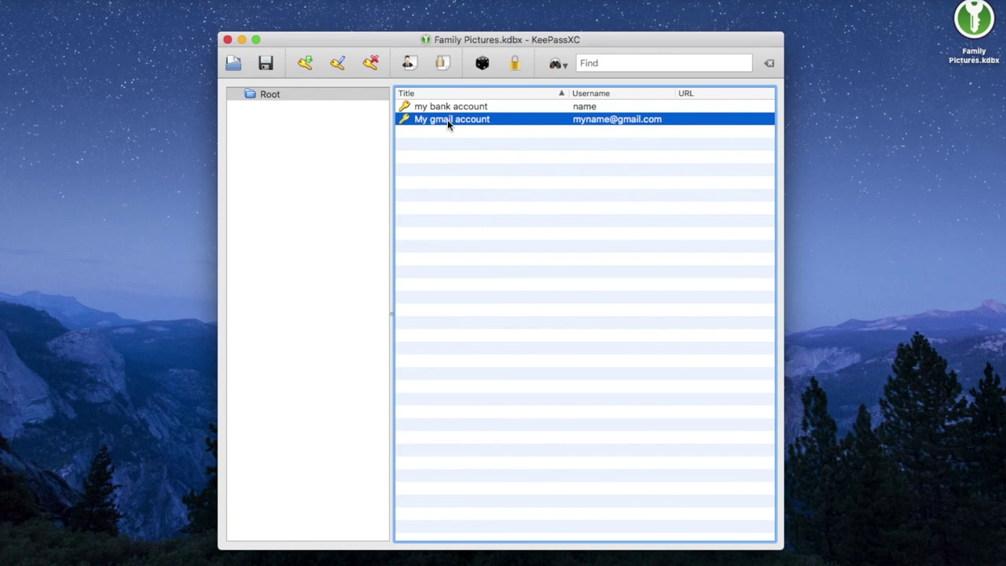
key(super+Tab)
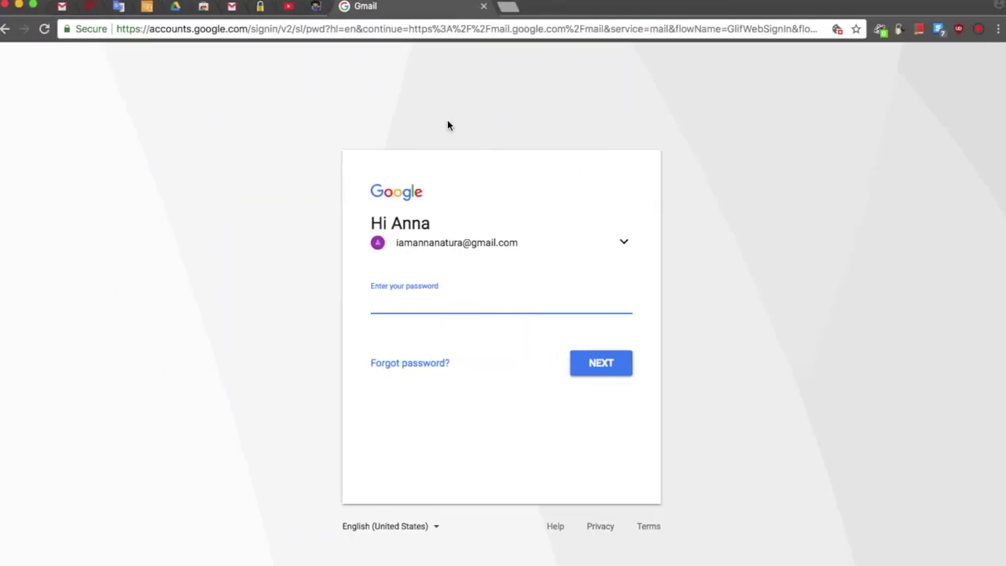
- Paste the copied Gmail password into the Google sign-in password field with Cmd+V
right_click(385, 310)
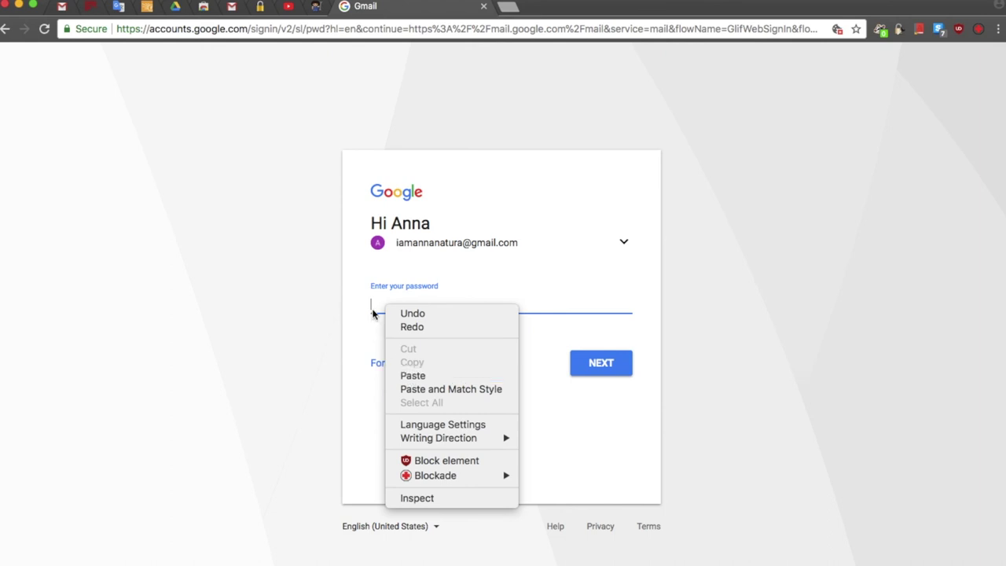
click(376, 308)
key(super+v)
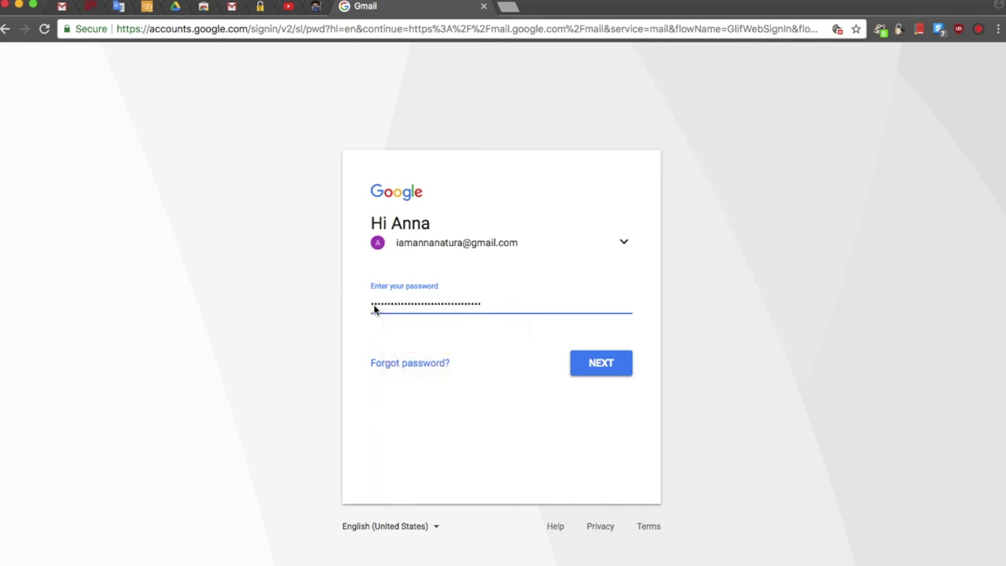